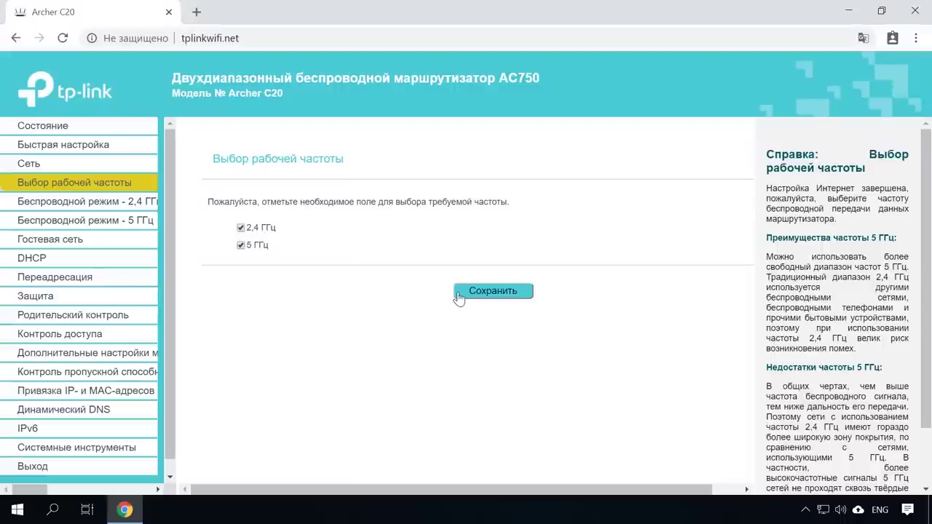
Step: Save the 2.4 GHz wireless settings with the radio enabled and SSID TP-Link_C6D7, then go to its security page
left_click(126, 208)
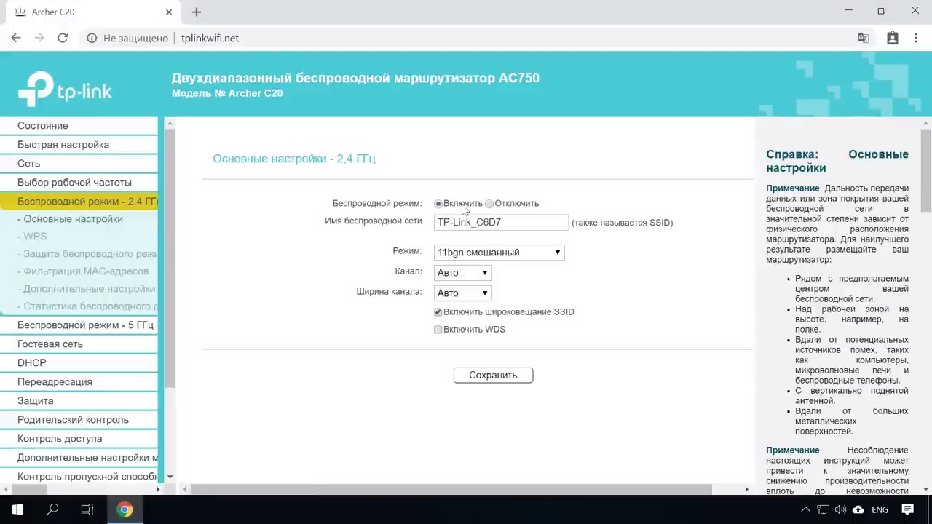
left_click(489, 204)
left_click(438, 204)
left_click(524, 222)
left_click_drag(501, 221, 431, 224)
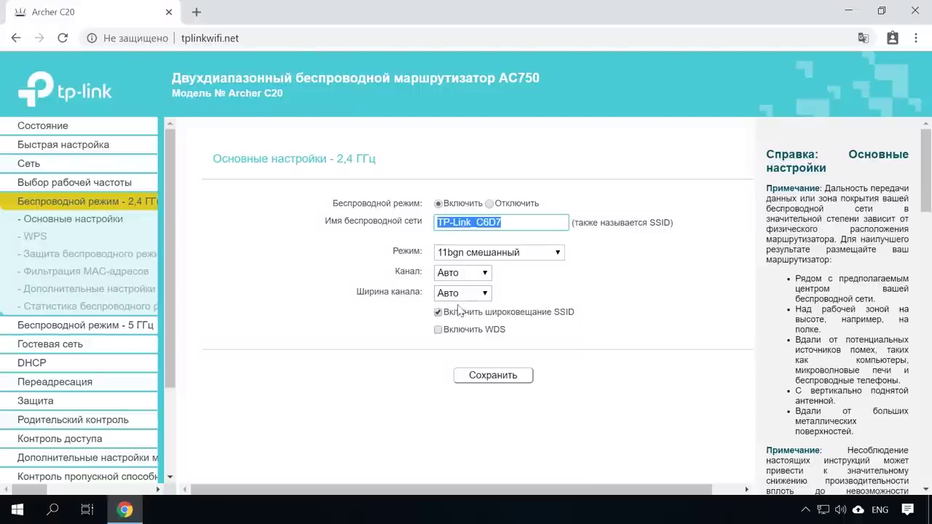
left_click(485, 381)
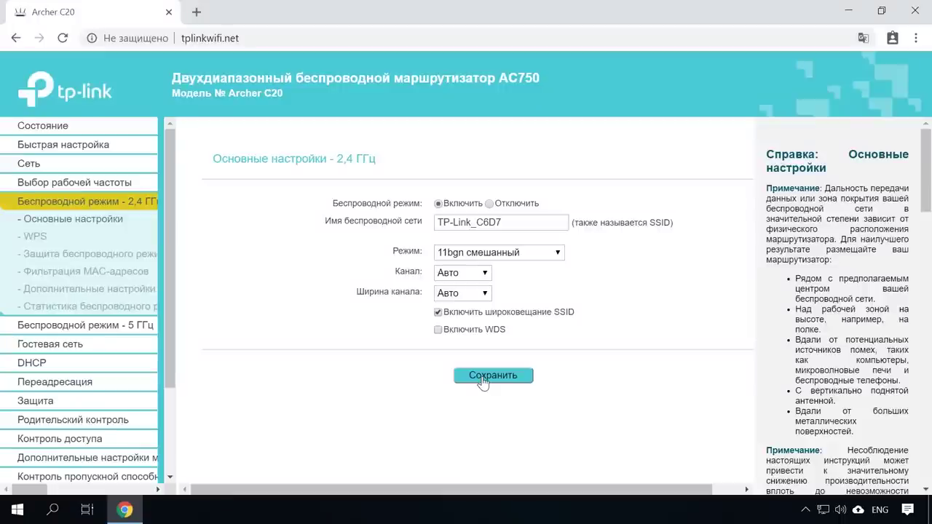
left_click(93, 257)
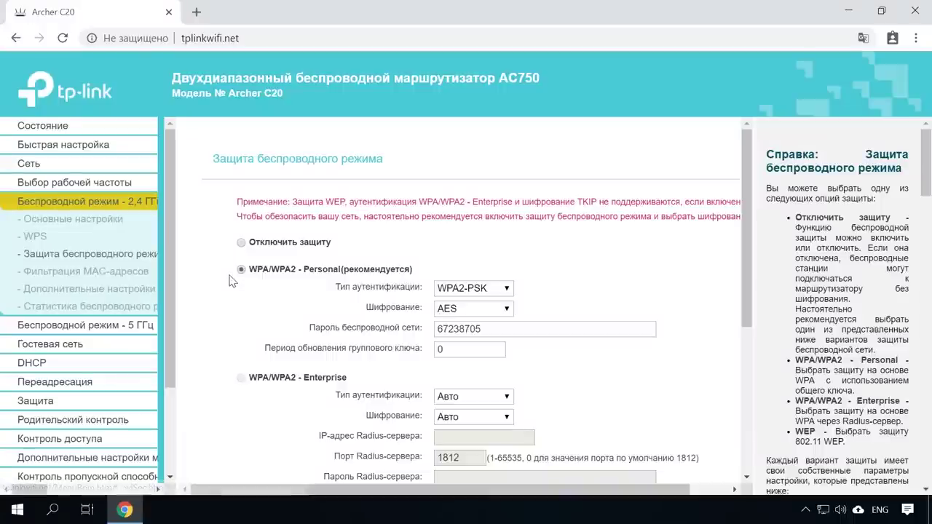
Step: Select WPA/WPA2 - Personal security (WPA2-PSK, AES) for the 2.4 GHz network
left_click(241, 244)
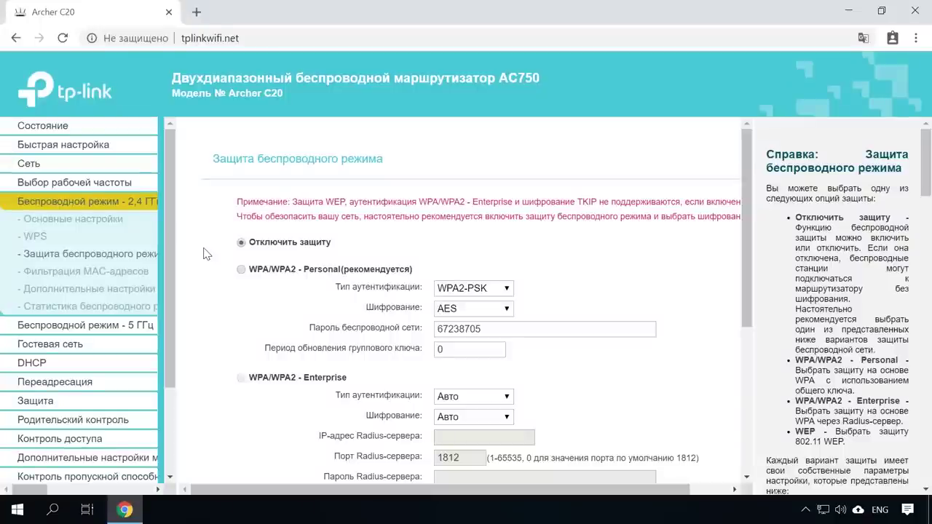
left_click(241, 269)
scroll(234, 287, "down", 1)
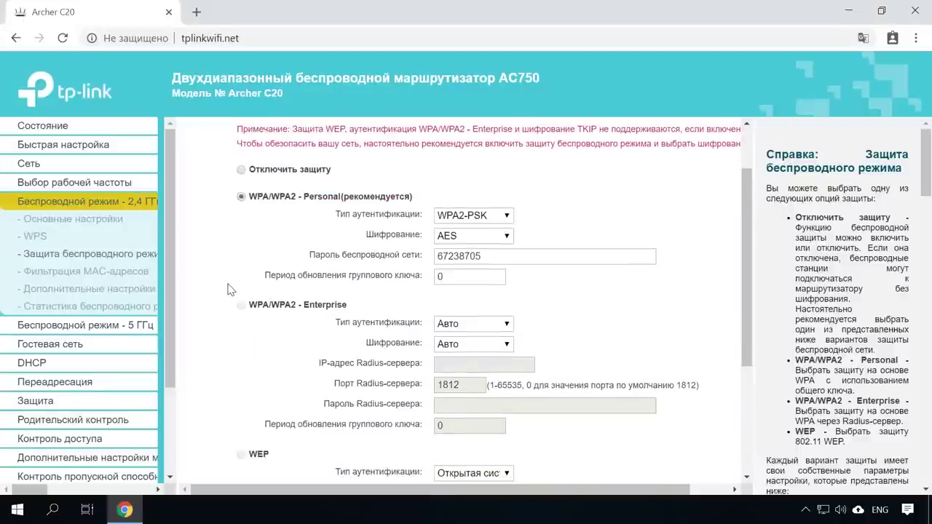
scroll(227, 290, "down", 1)
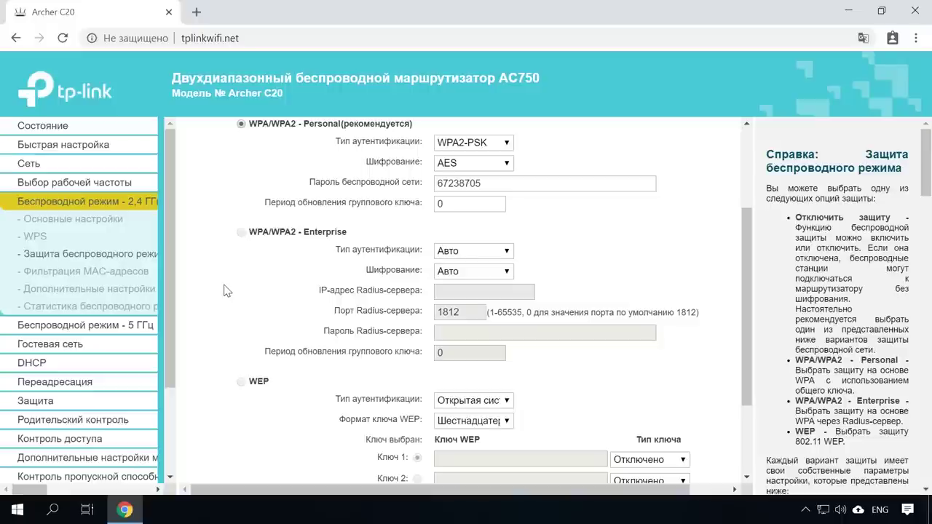
scroll(228, 290, "down", 2)
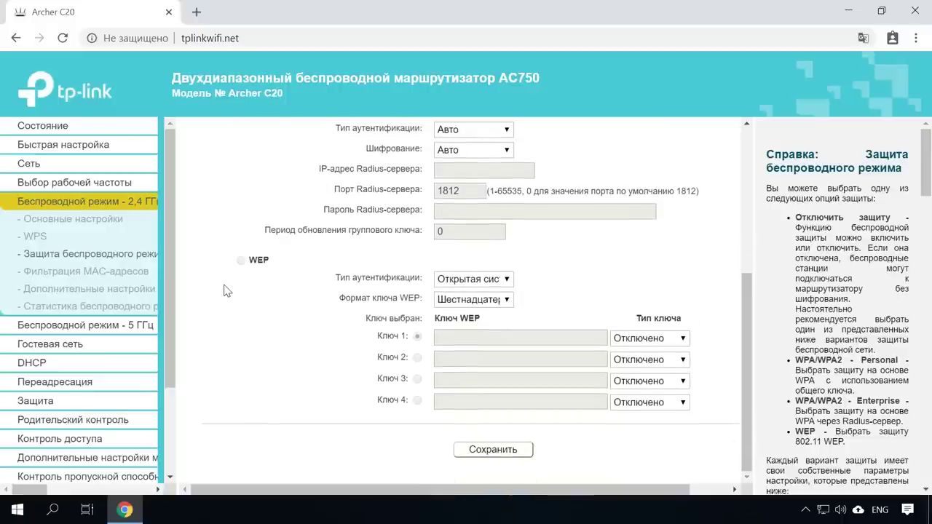
scroll(227, 290, "up", 4)
left_click(240, 270)
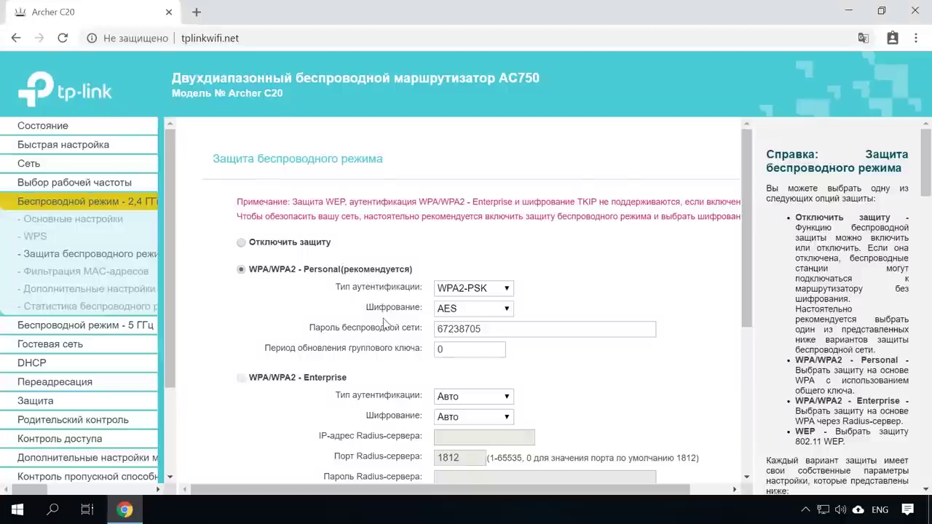
Step: Keep the existing 2.4 GHz wireless password and save the security settings
left_click(497, 327)
left_click_drag(495, 326, 435, 328)
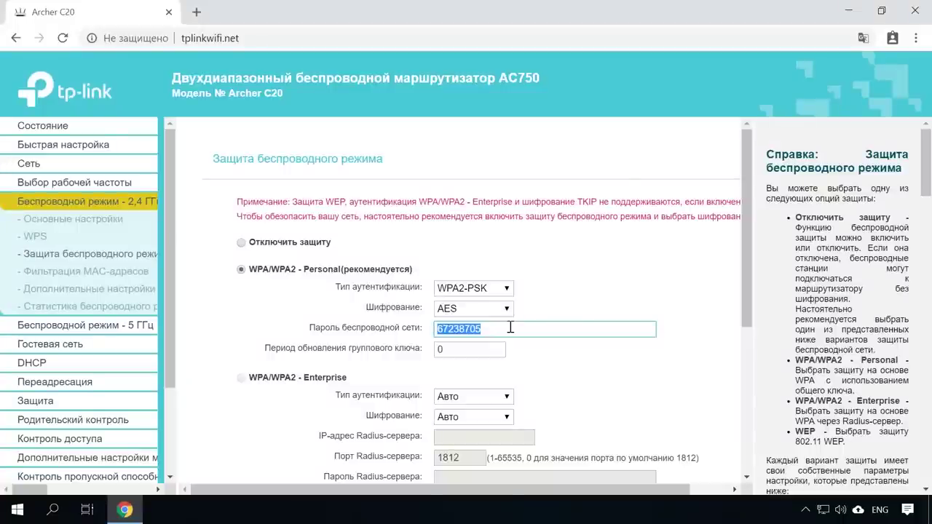
scroll(513, 327, "down", 4)
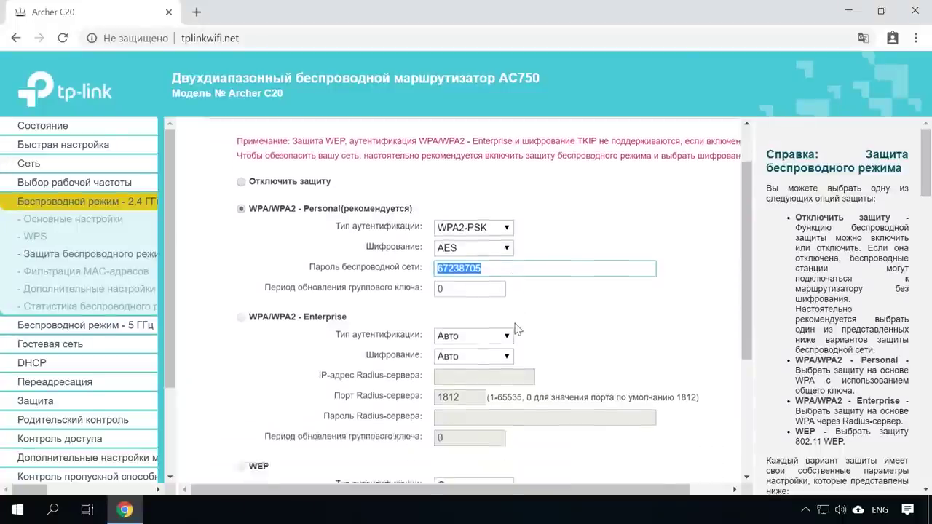
left_click(510, 450)
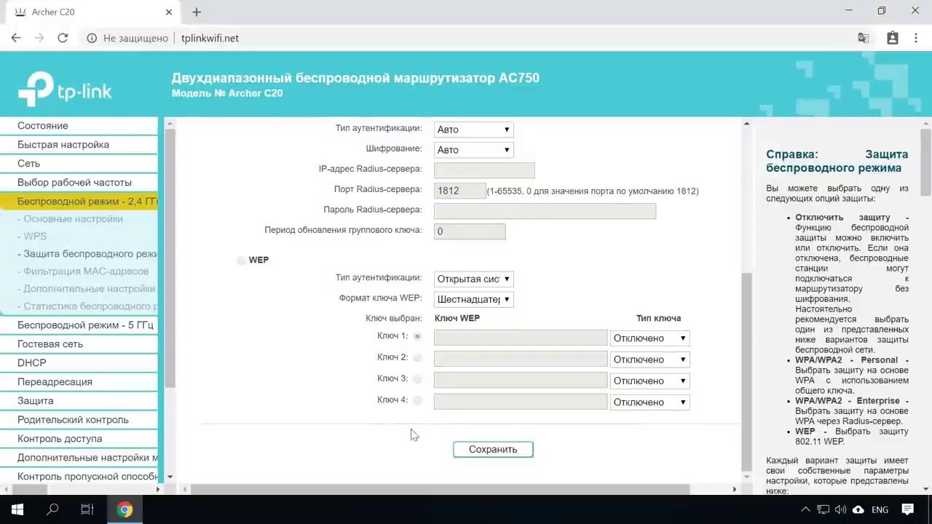
left_click(138, 330)
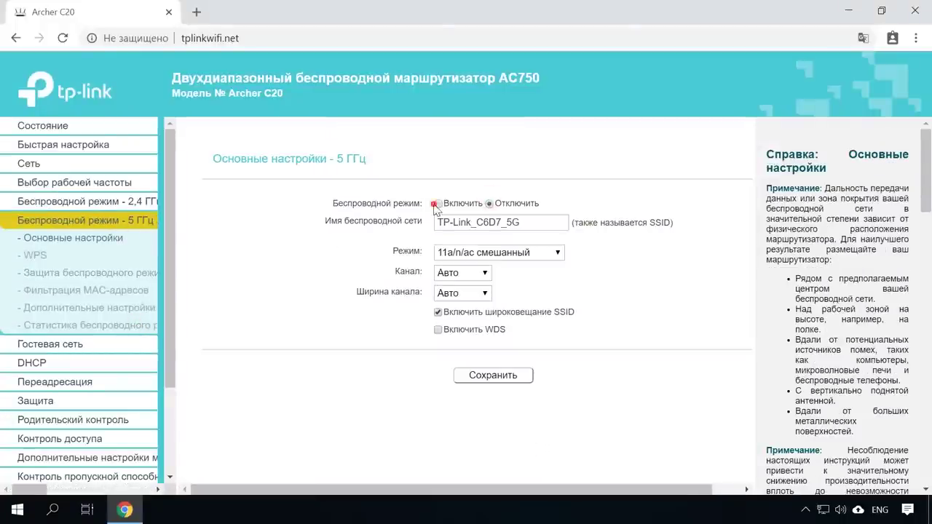
Step: Save the 5 GHz basic settings with network name TP-Link_C6D7_5G enabled
left_click_drag(521, 223, 419, 228)
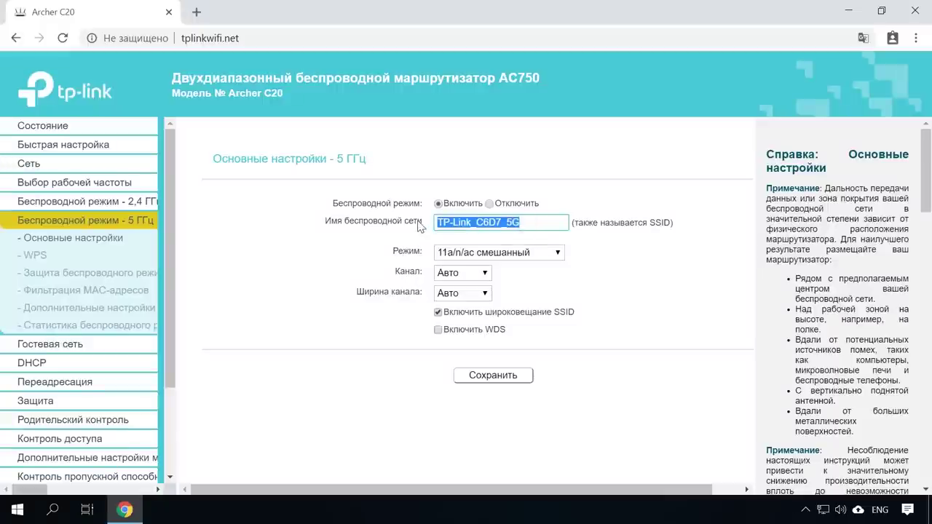
left_click(470, 374)
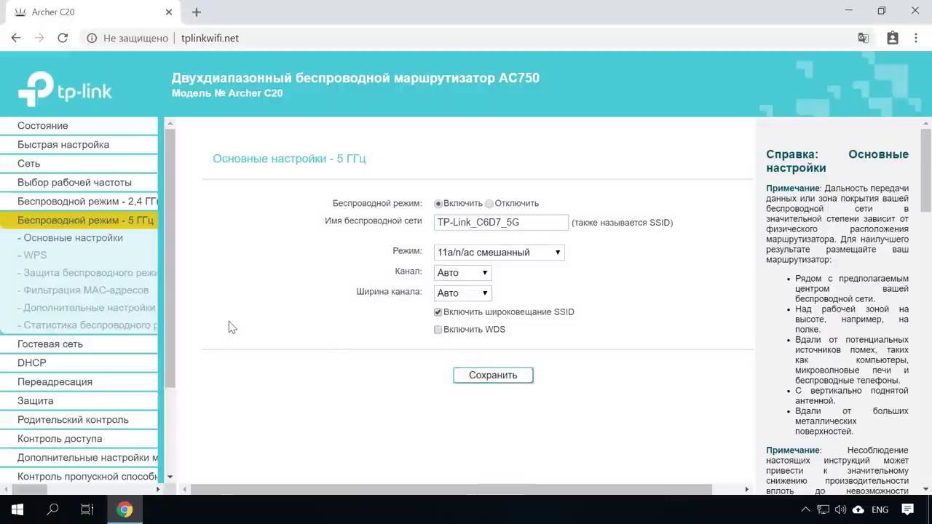
left_click(76, 273)
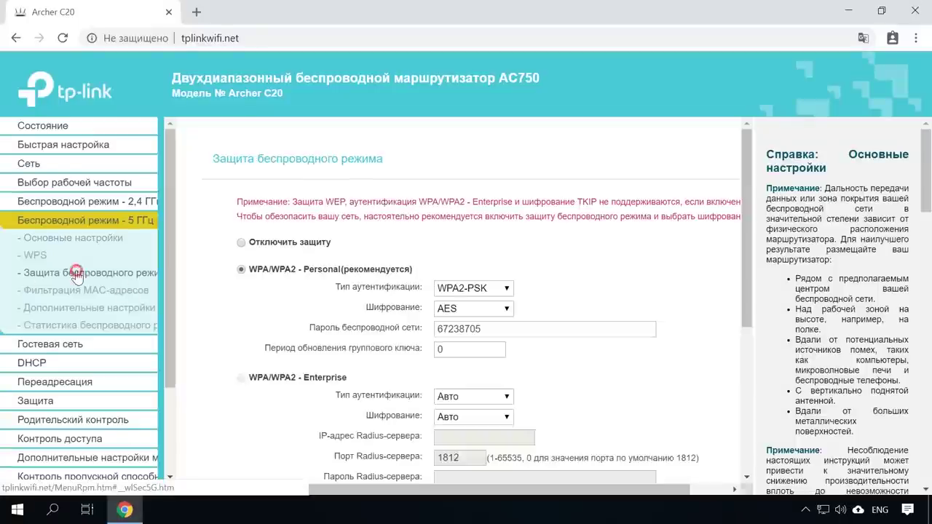
Step: Save WPA/WPA2 - Personal security for the 5 GHz network, keeping its existing password
left_click(241, 268)
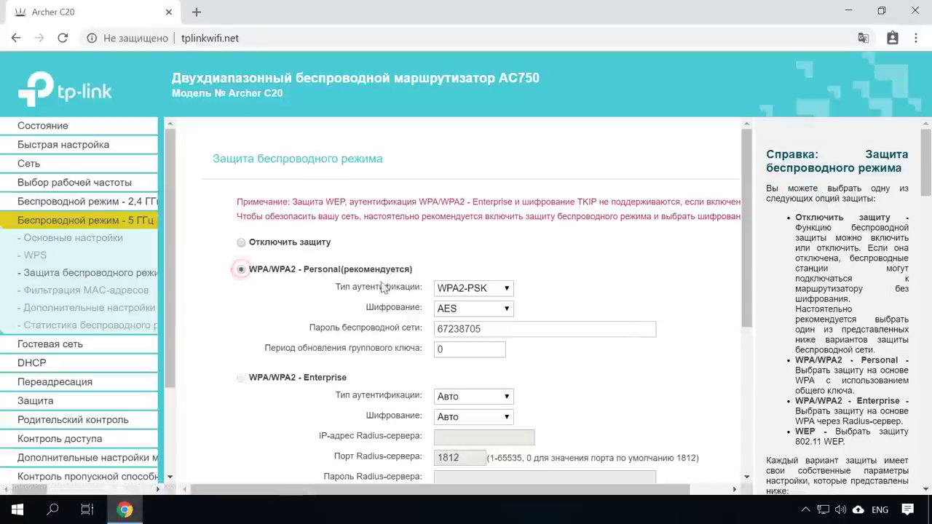
double_click(486, 328)
scroll(396, 328, "down", 2)
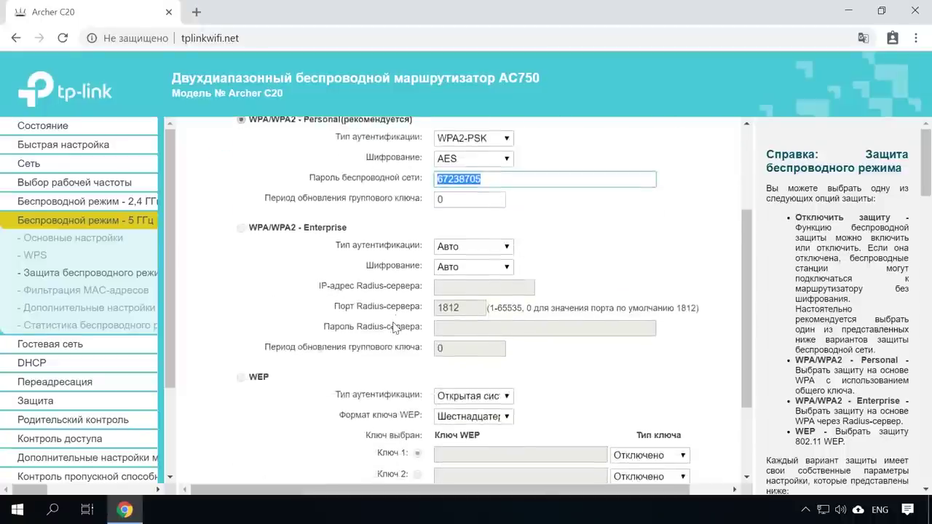
scroll(394, 328, "down", 2)
left_click(472, 450)
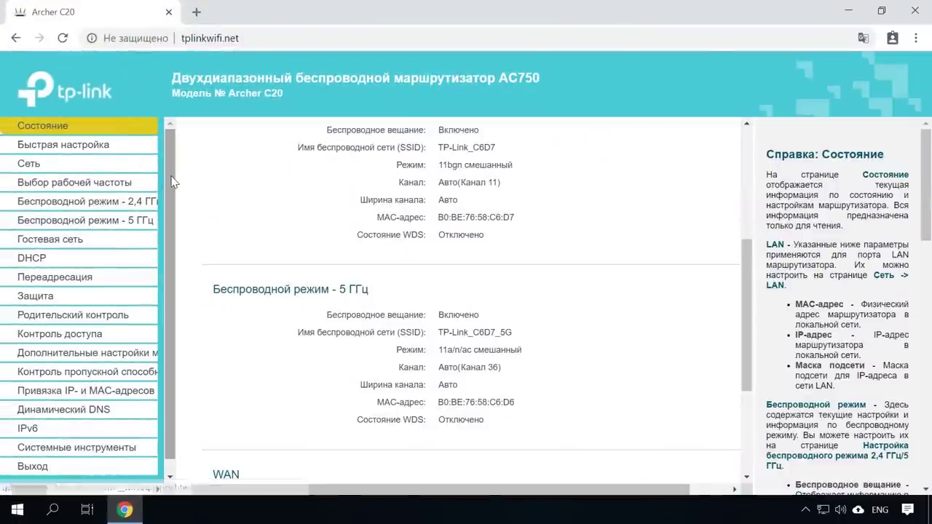
Step: On the System Tools password page, enter the current admin username and password
scroll(115, 224, "down", 1)
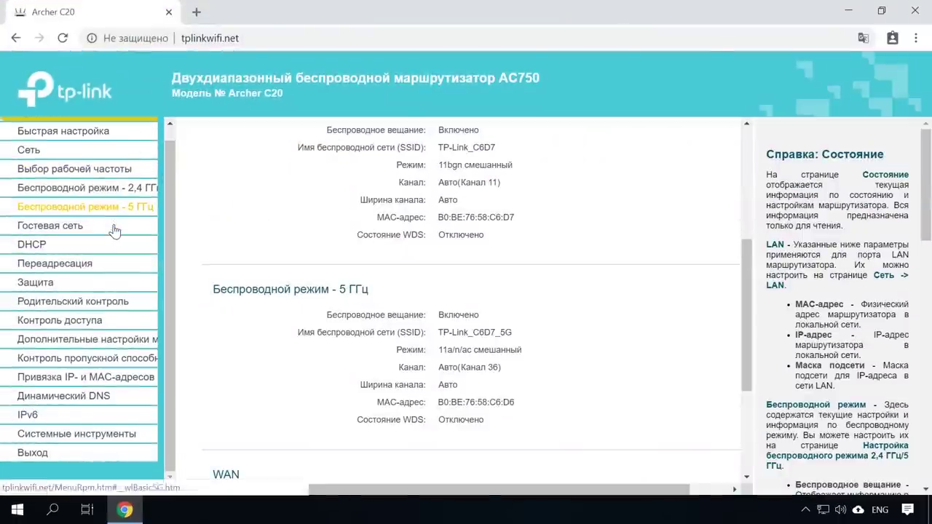
left_click(115, 436)
scroll(102, 430, "down", 2)
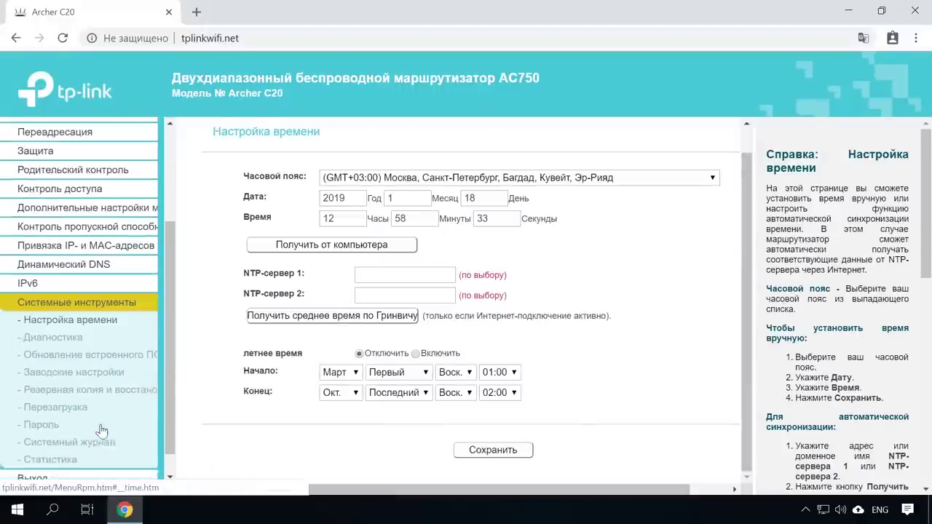
left_click(44, 412)
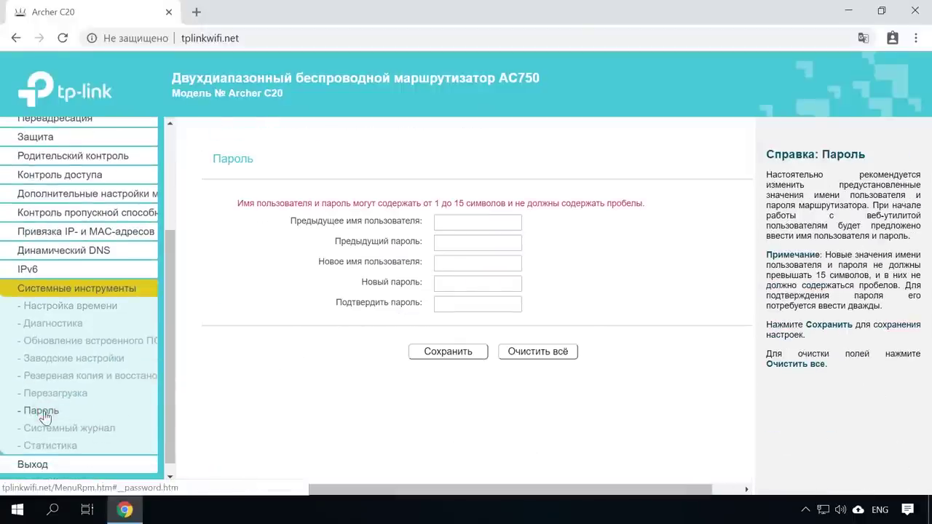
left_click(473, 222)
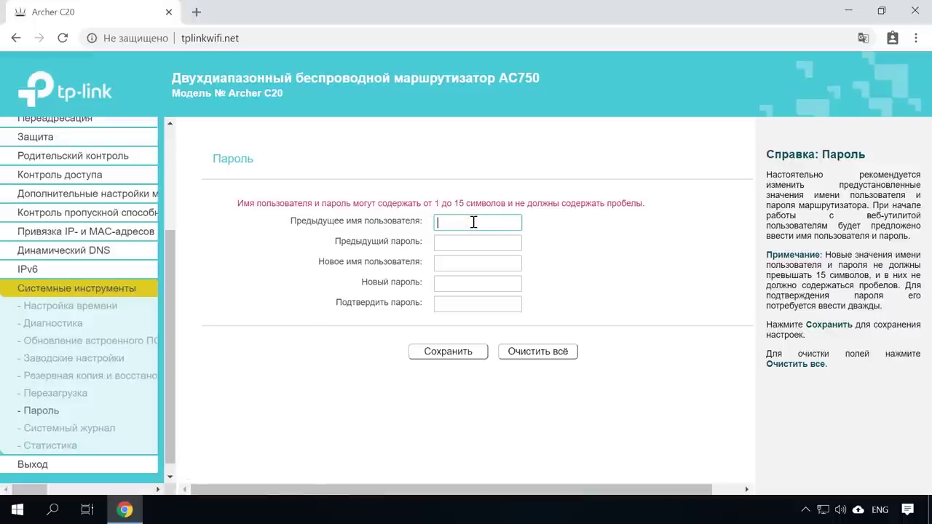
left_click(484, 241)
type("a")
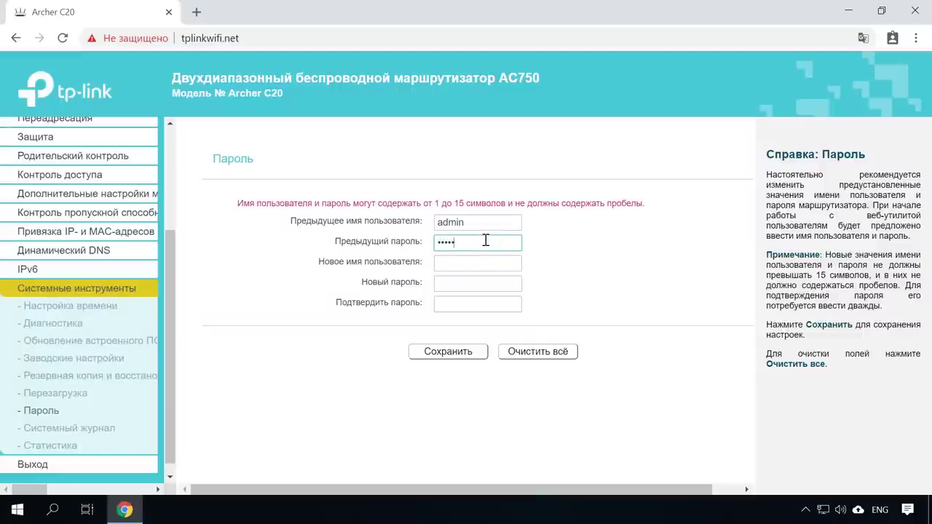
Step: Enter the new admin username and the new admin password, then confirm it
left_click(488, 261)
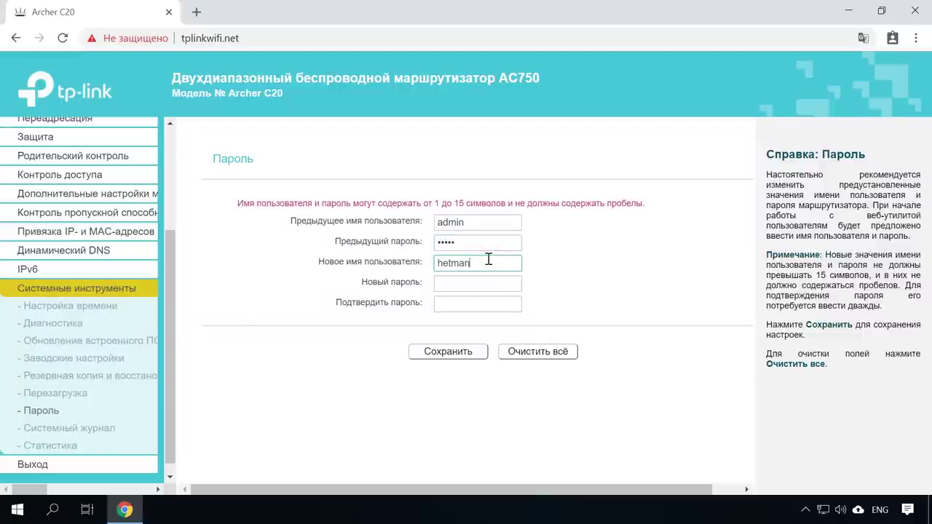
left_click(488, 284)
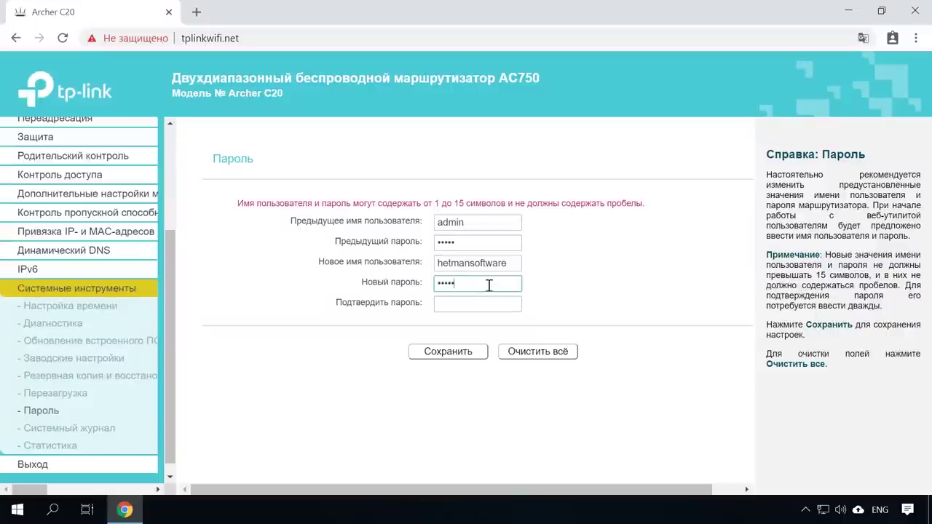
left_click(488, 304)
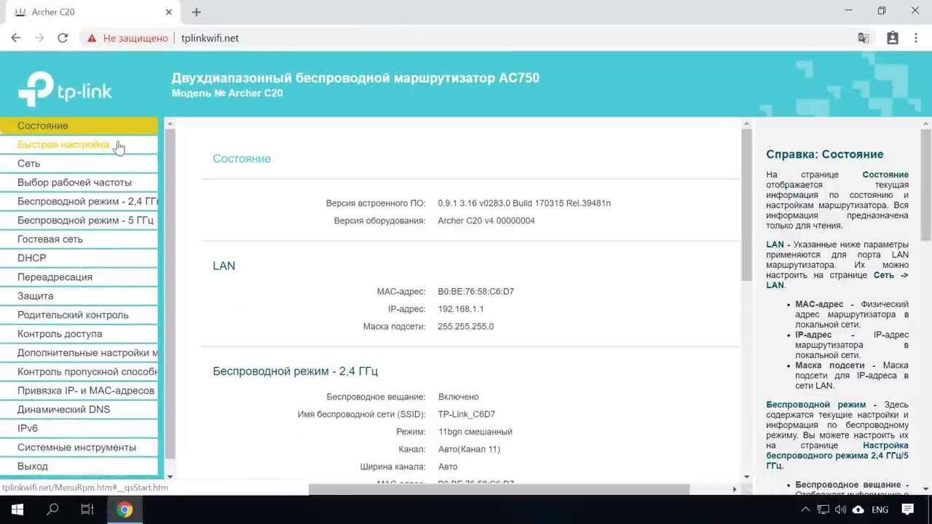
Step: Start the Quick Setup wizard and choose country Россия and city Абакан
left_click(92, 150)
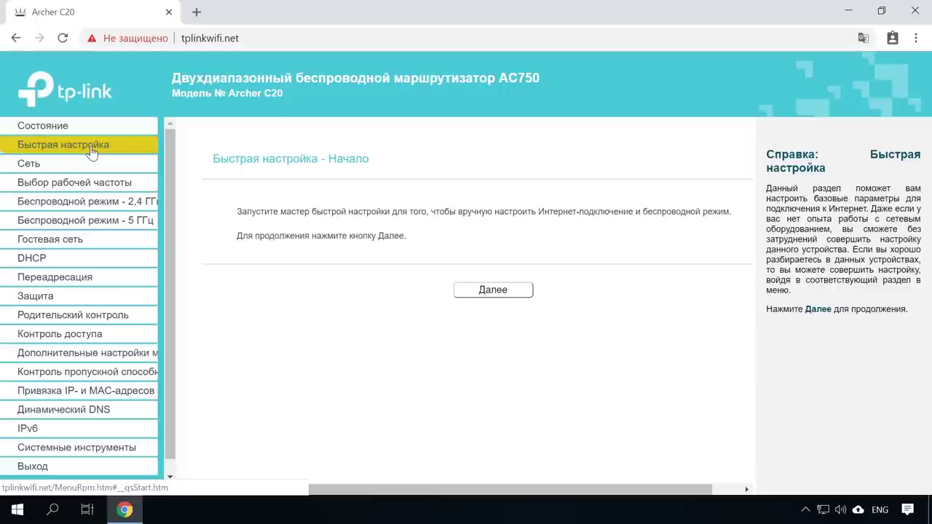
left_click(523, 293)
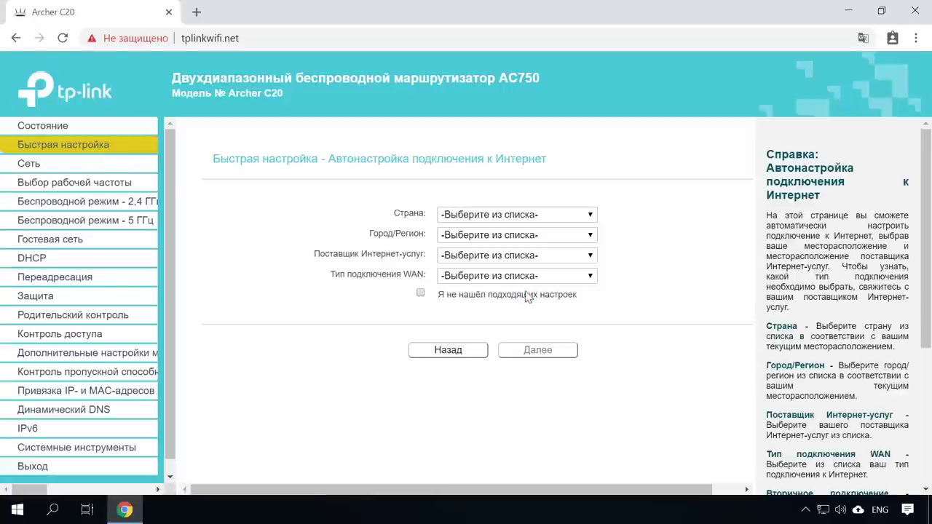
left_click(564, 215)
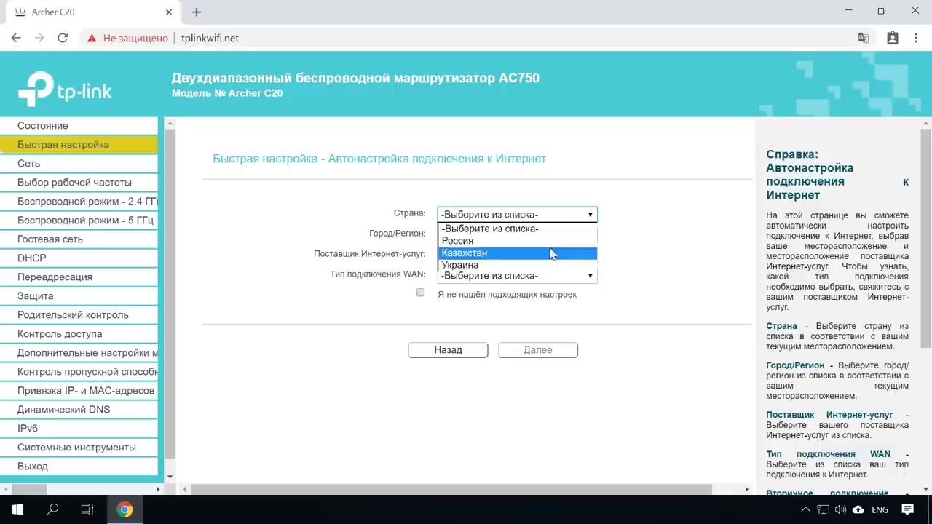
left_click(548, 241)
left_click(546, 236)
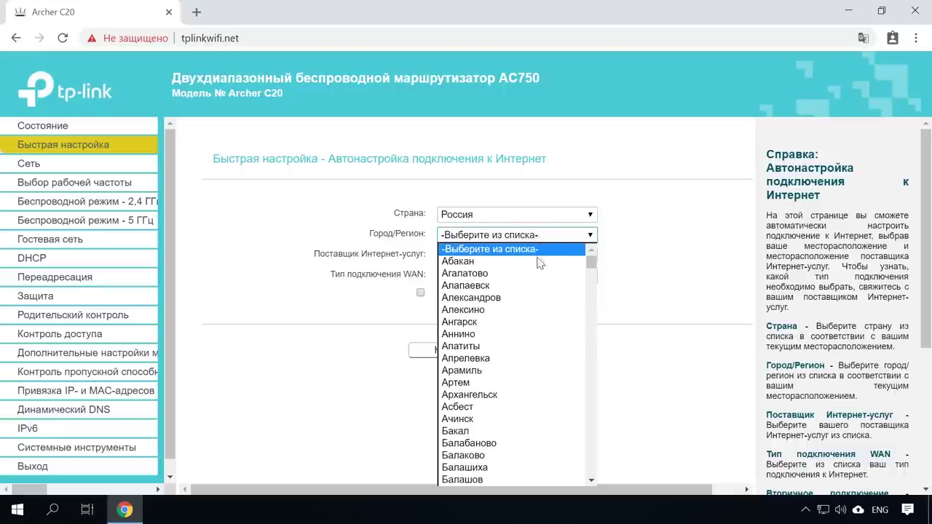
left_click(536, 260)
Step: Pick provider Техносеть and WAN type PPPoE, then tick that no suitable settings were found
left_click(537, 255)
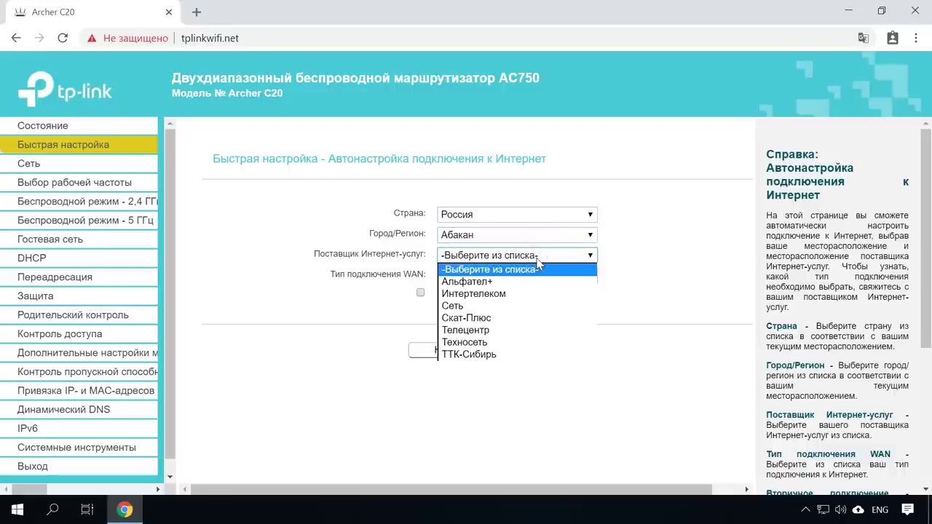
left_click(490, 343)
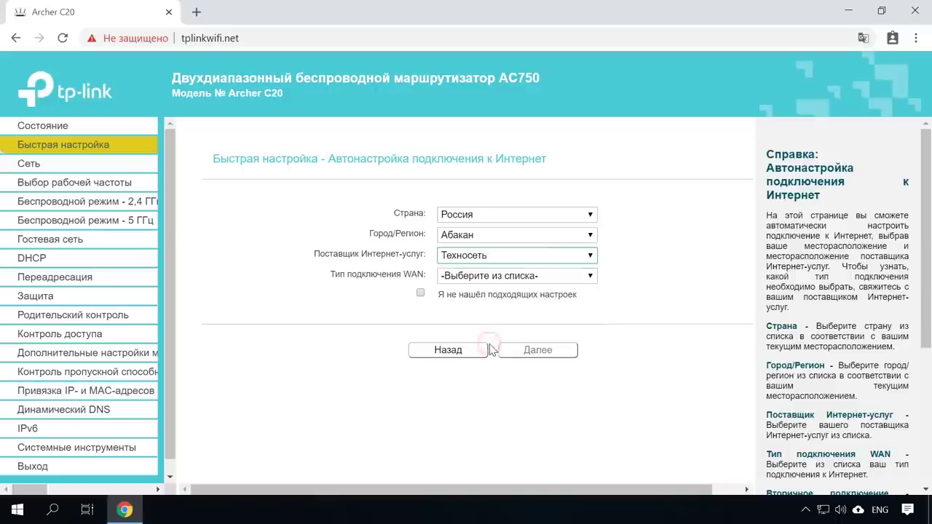
left_click(490, 277)
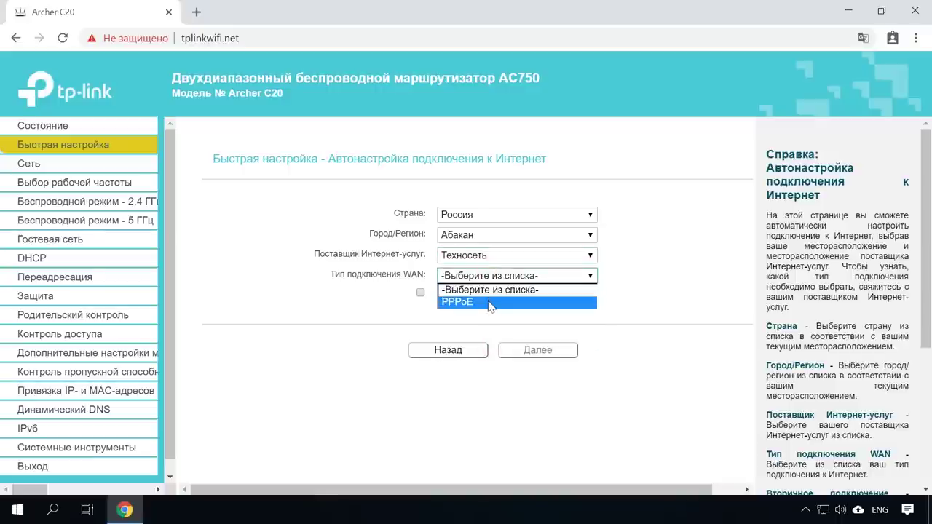
left_click(490, 302)
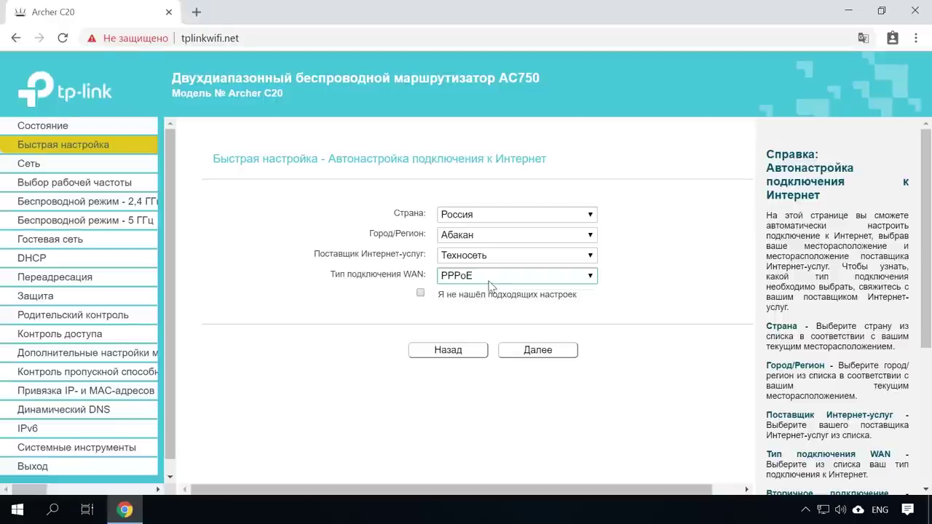
left_click(420, 293)
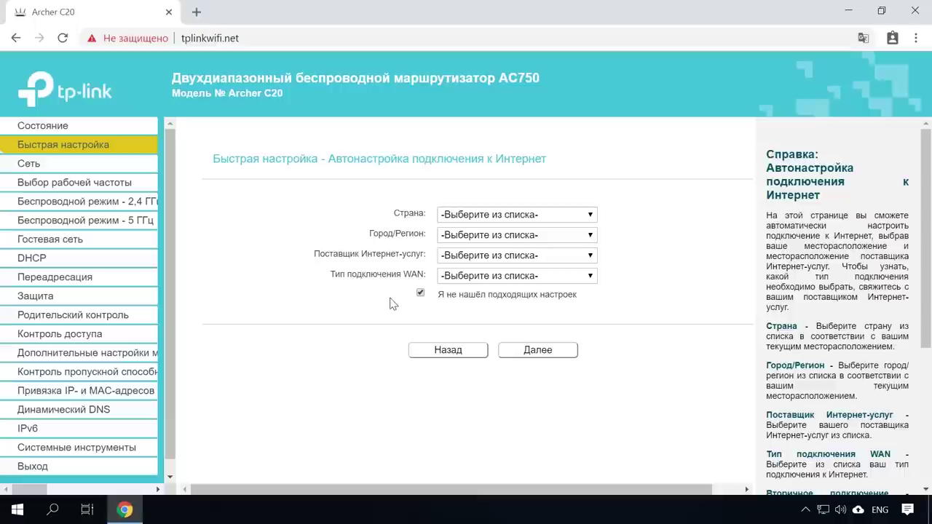
Step: Choose a Dynamic IP connection and decline MAC address cloning
left_click(556, 352)
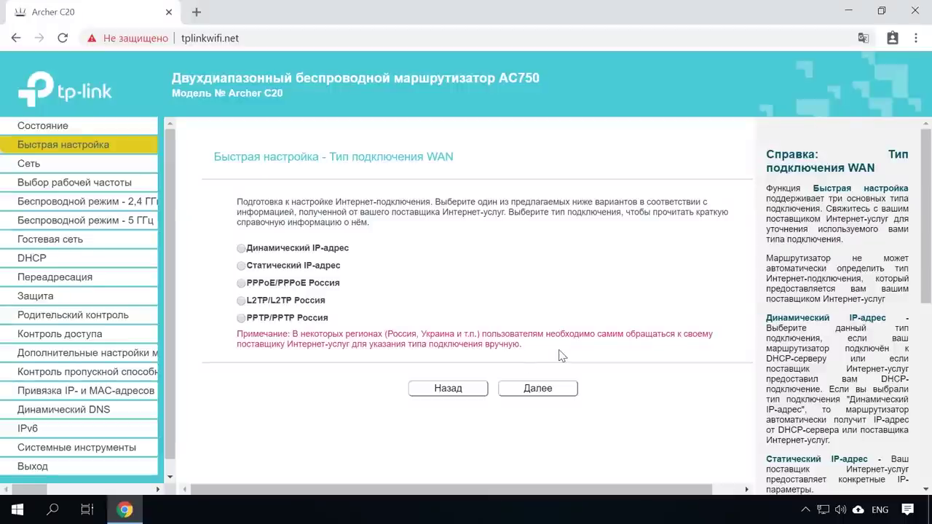
left_click(241, 249)
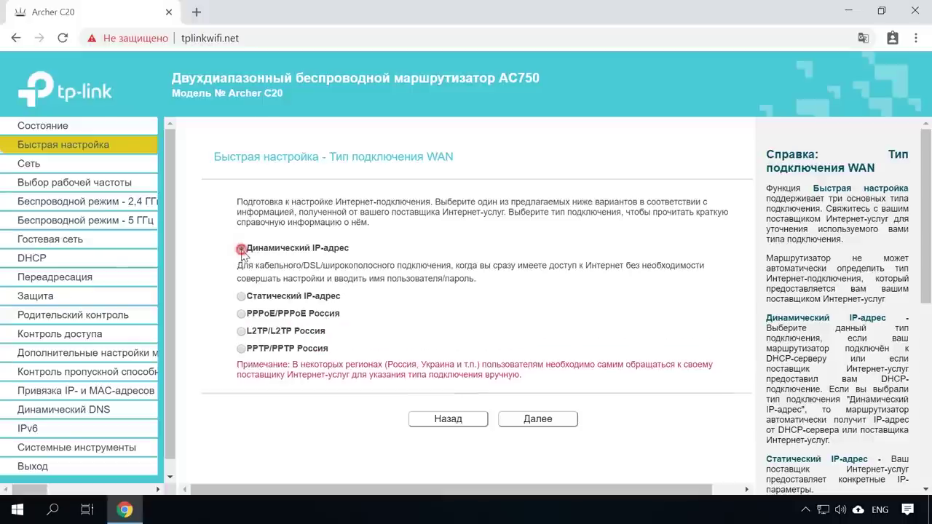
left_click(536, 417)
left_click(241, 303)
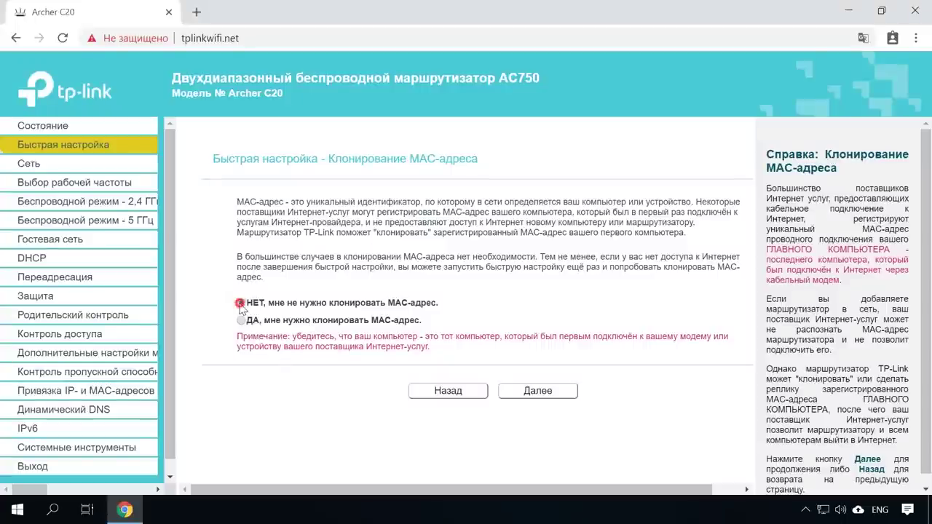
left_click(545, 393)
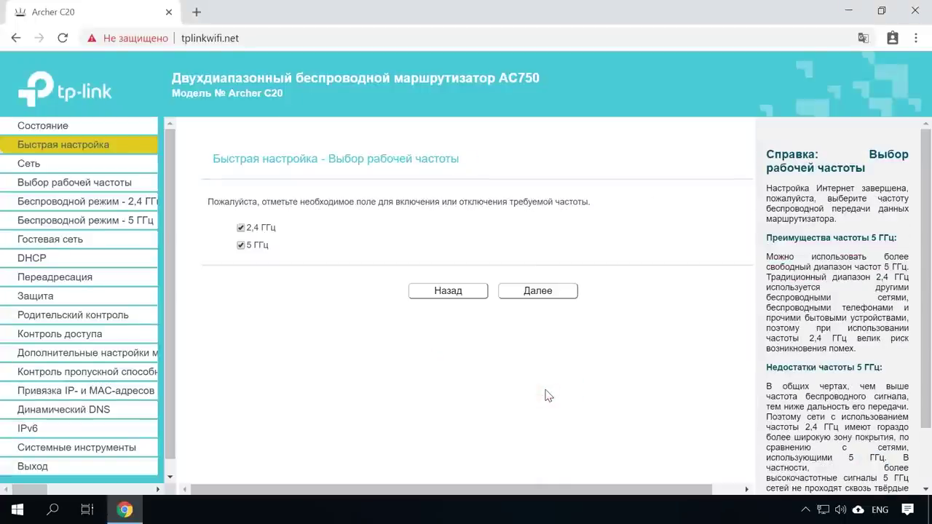
Step: Keep both the 2.4 GHz and 5 GHz wireless bands enabled
left_click(241, 246)
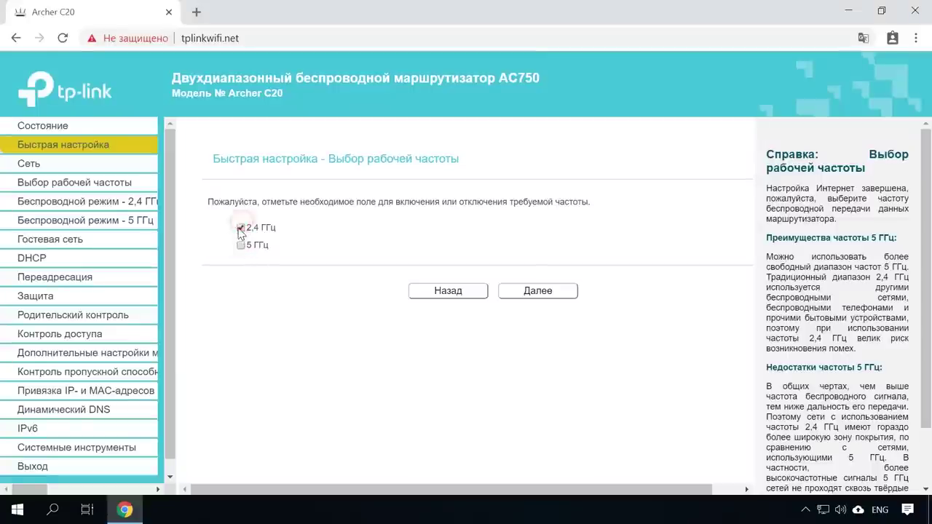
left_click(241, 245)
left_click(506, 289)
Step: Accept the TP-Link_C6D7 and TP-Link_C6D7_5G network names and passwords, and review the summary
left_click_drag(509, 205, 430, 207)
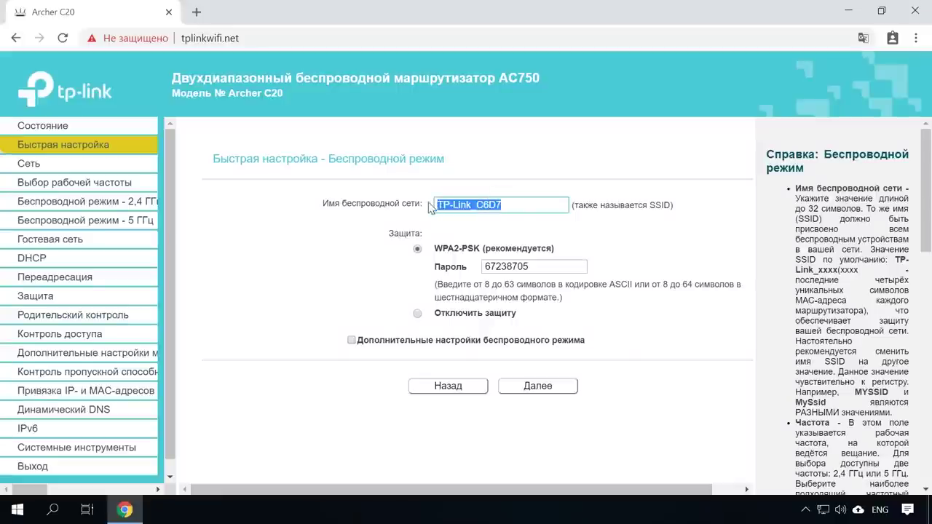
double_click(534, 265)
left_click(548, 387)
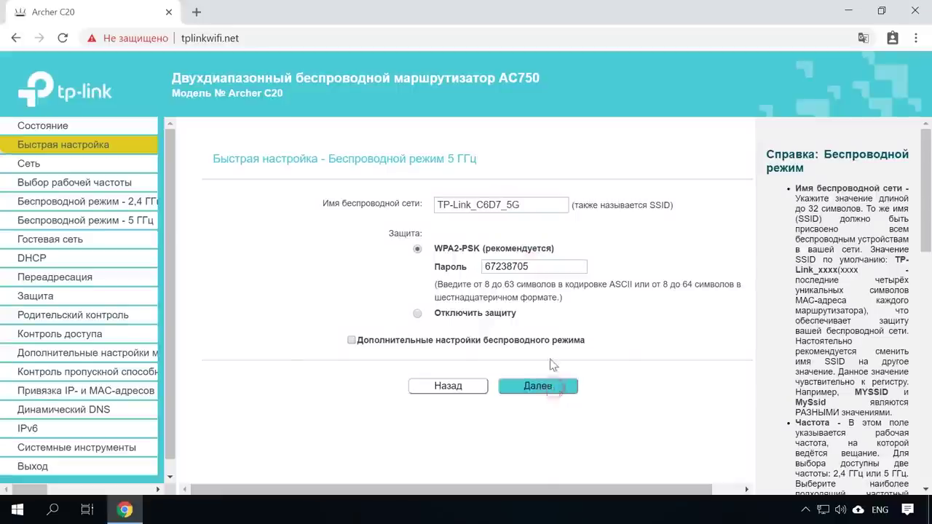
left_click_drag(531, 204, 441, 207)
left_click_drag(536, 266, 482, 266)
left_click(548, 388)
scroll(609, 381, "down", 2)
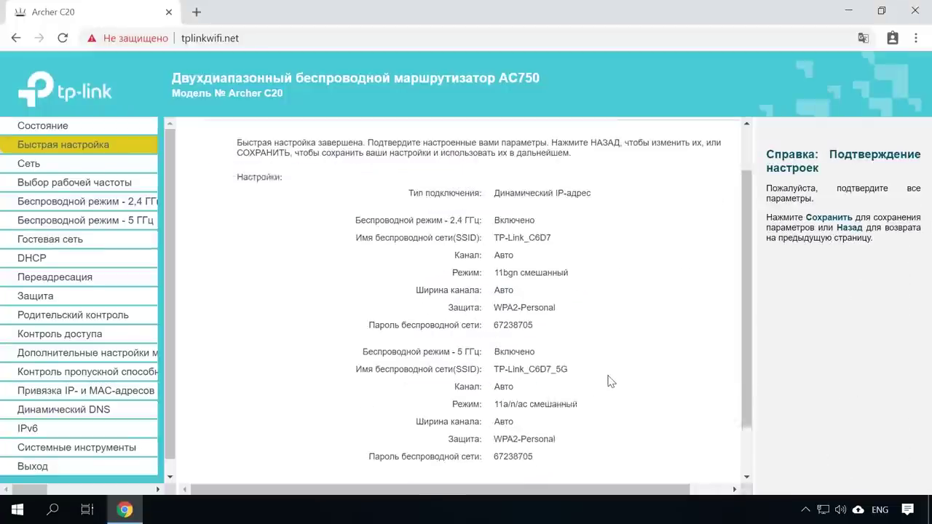
scroll(612, 379, "up", 2)
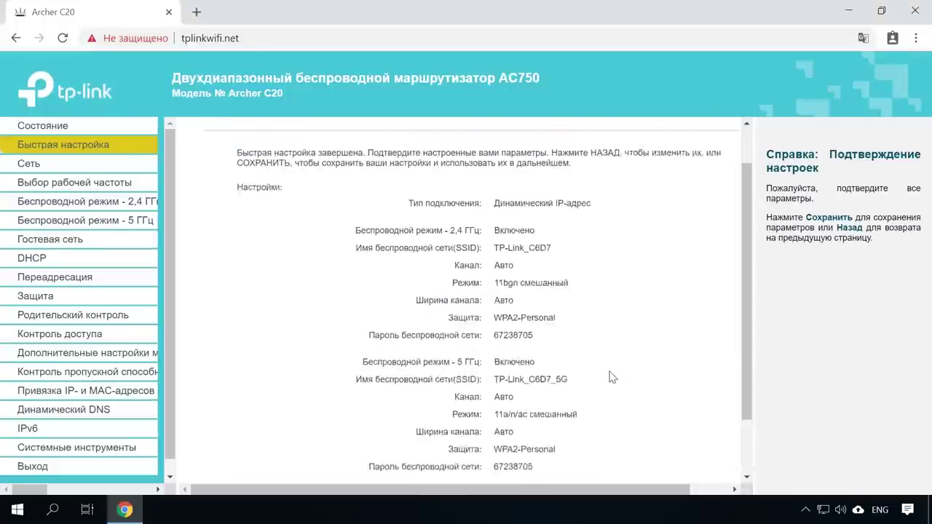
scroll(601, 345, "down", 2)
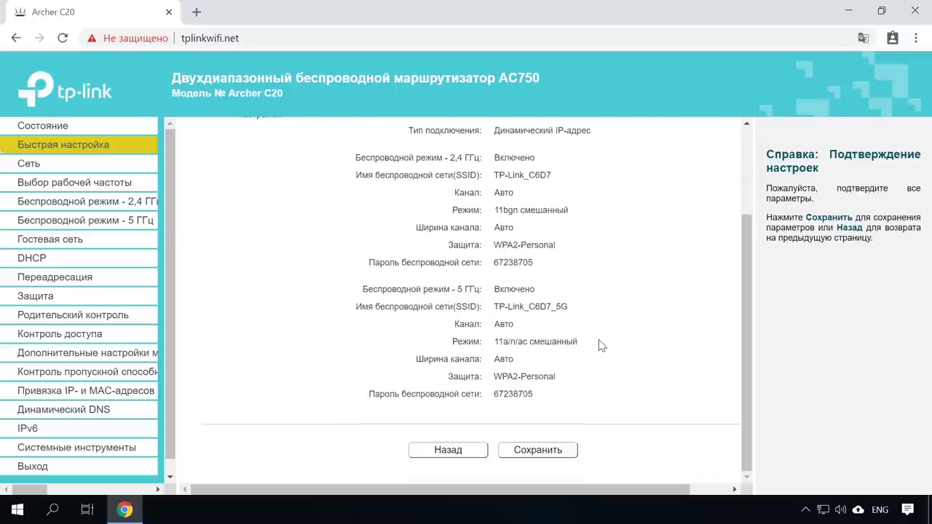